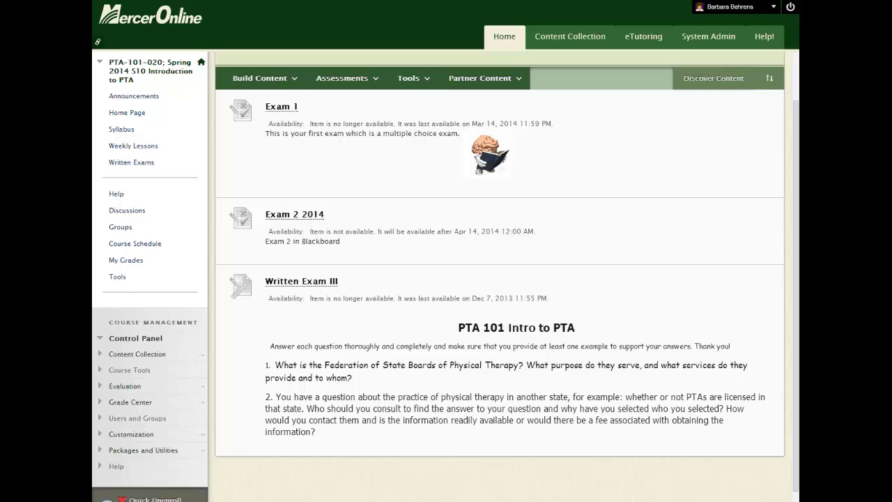
Expand Control Panel and Course Tools to reach PTA-101-020's Tests, Surveys, and Pools page.
{"action": "scroll", "coordinate": [593, 325], "scroll_direction": "up", "scroll_amount": 1}
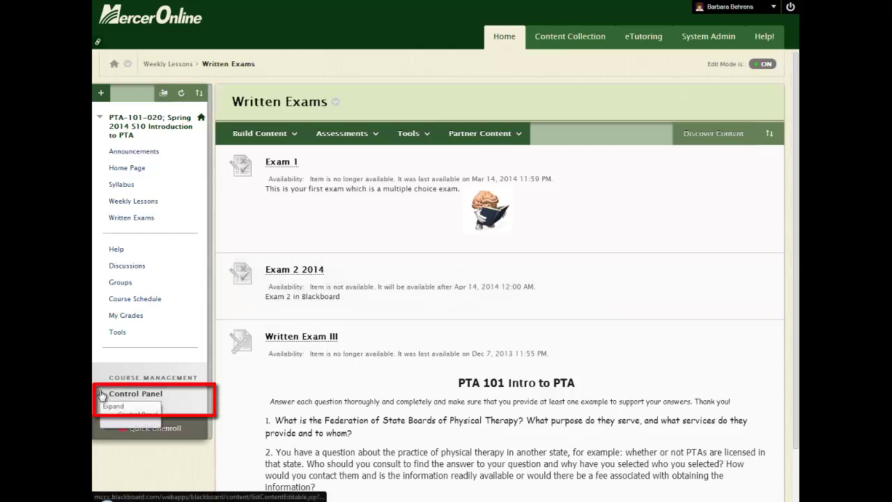
{"action": "left_click", "coordinate": [101, 396]}
{"action": "scroll", "coordinate": [101, 396], "scroll_direction": "down", "scroll_amount": 1}
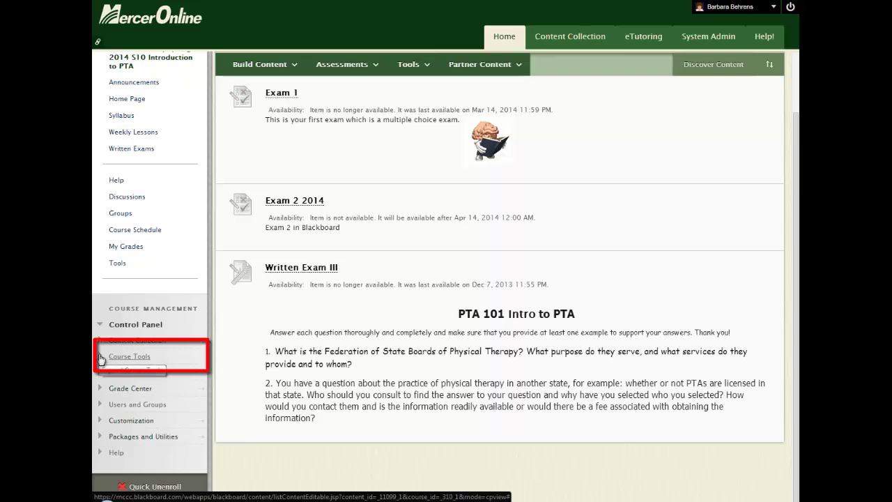
{"action": "left_click", "coordinate": [99, 357]}
{"action": "scroll", "coordinate": [99, 358], "scroll_direction": "down", "scroll_amount": 3}
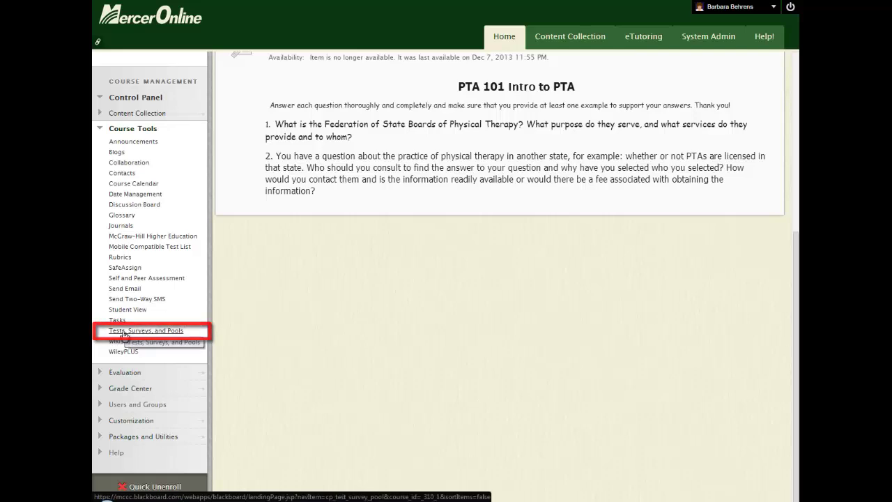
{"action": "left_click", "coordinate": [124, 333]}
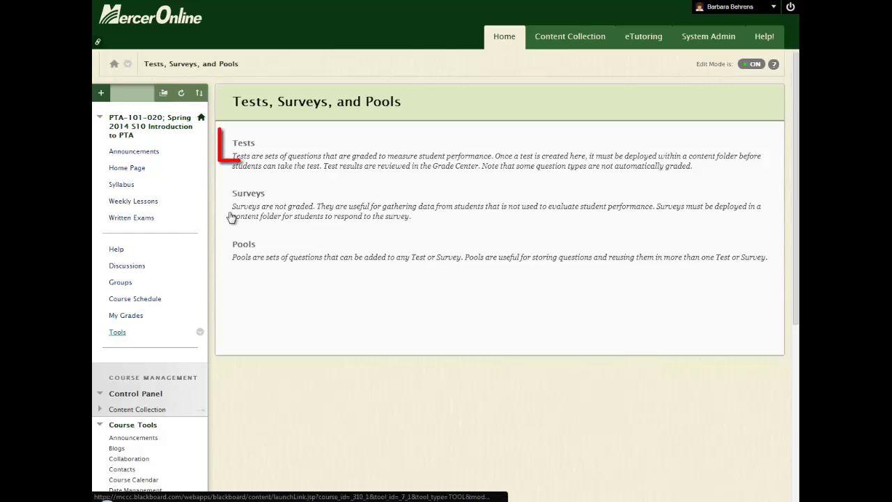
From the Tests list, choose Export to Content Collection for Exam 2 2014.
{"action": "left_click", "coordinate": [243, 145]}
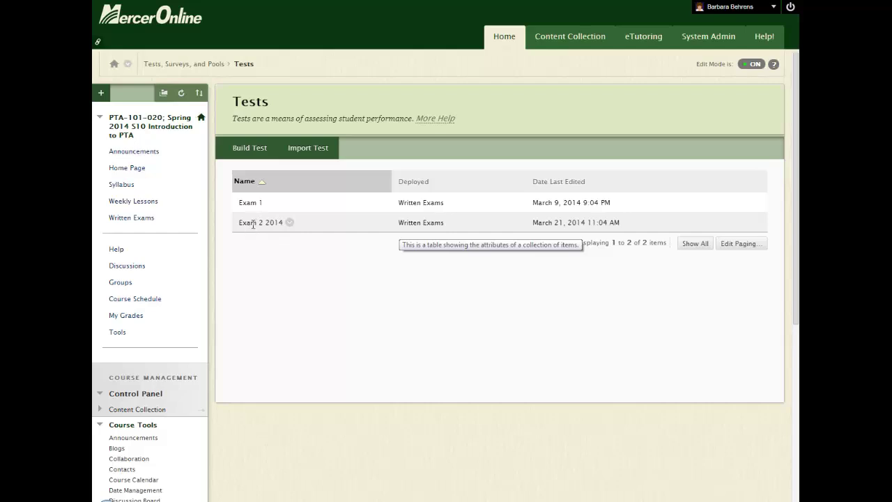
{"action": "left_click", "coordinate": [289, 223]}
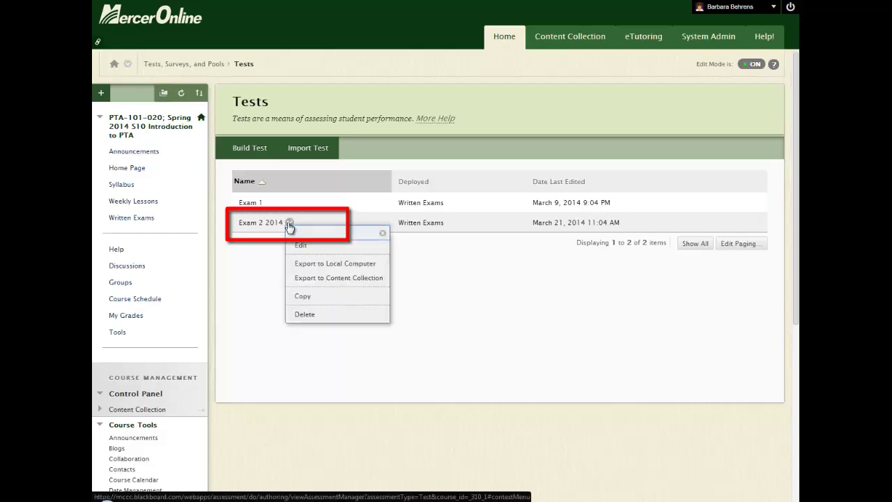
{"action": "left_click", "coordinate": [304, 279]}
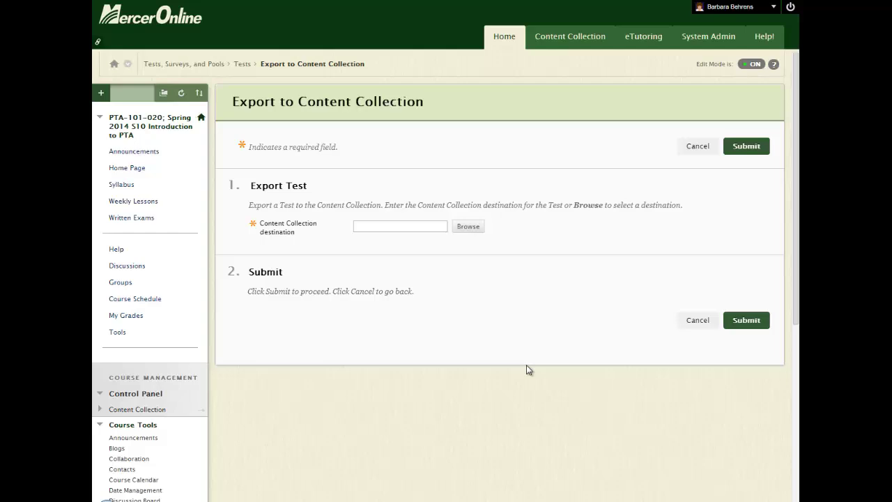
{"action": "left_click", "coordinate": [472, 231]}
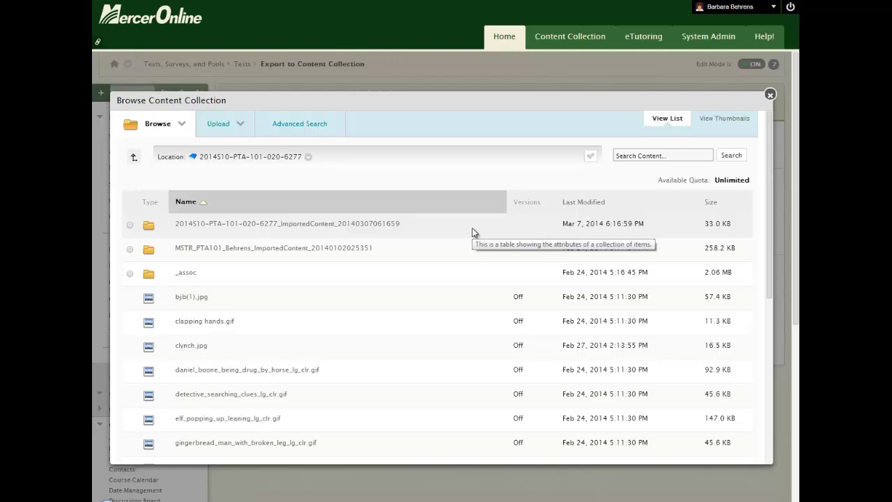
{"action": "left_click", "coordinate": [172, 124]}
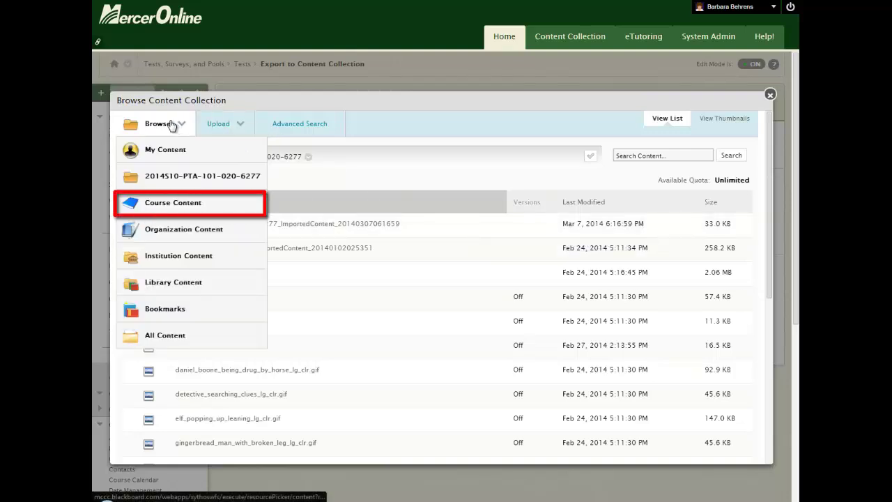
{"action": "left_click", "coordinate": [177, 204]}
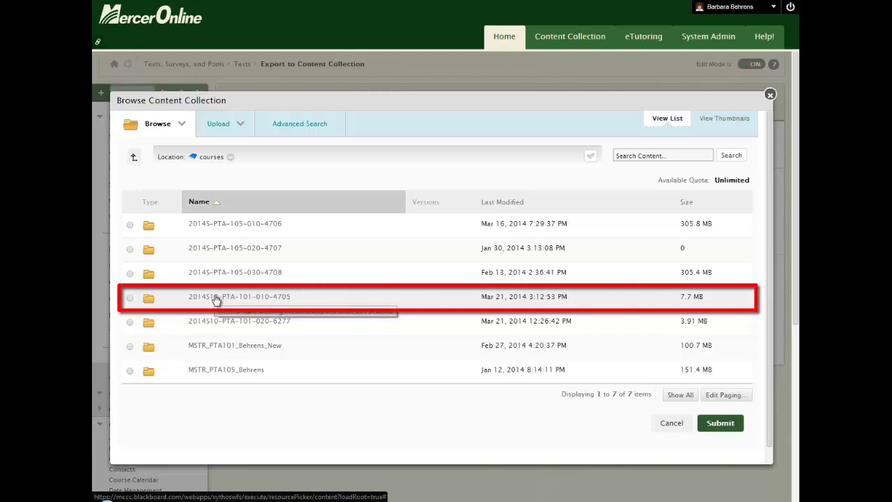
{"action": "left_click", "coordinate": [129, 300]}
{"action": "left_click", "coordinate": [721, 423]}
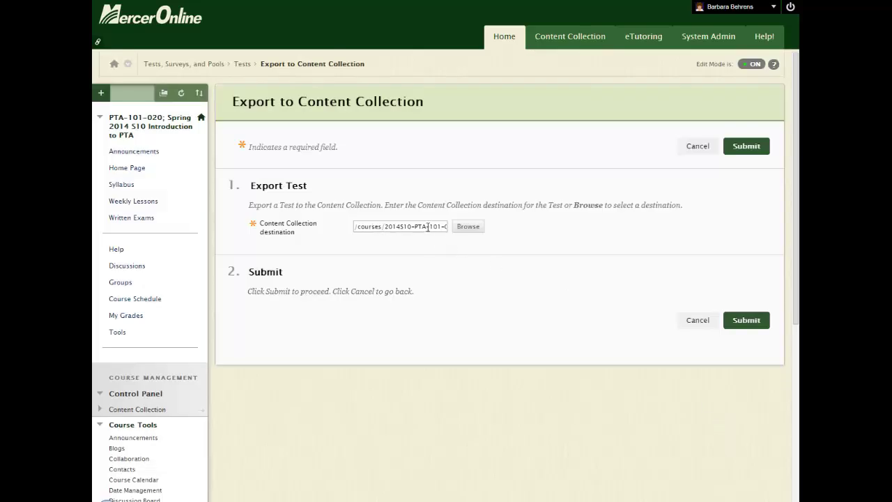
{"action": "left_click", "coordinate": [743, 322]}
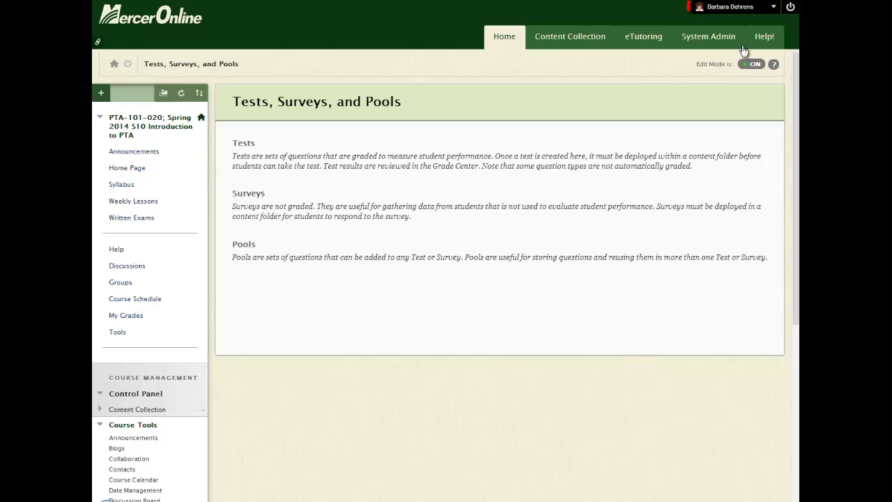
Switch to the PTA-101-010 Spring 2014 course and show its Tests list under Course Tools.
{"action": "left_click", "coordinate": [732, 8]}
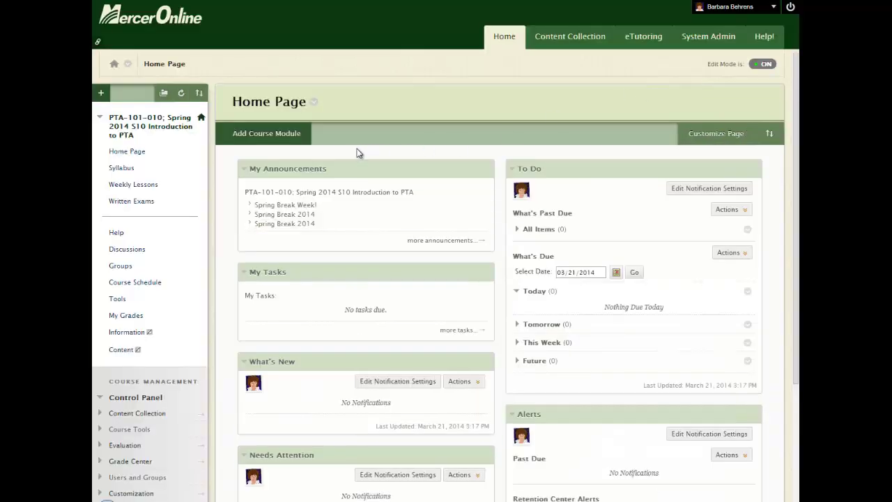
{"action": "scroll", "coordinate": [185, 212], "scroll_direction": "down", "scroll_amount": 3}
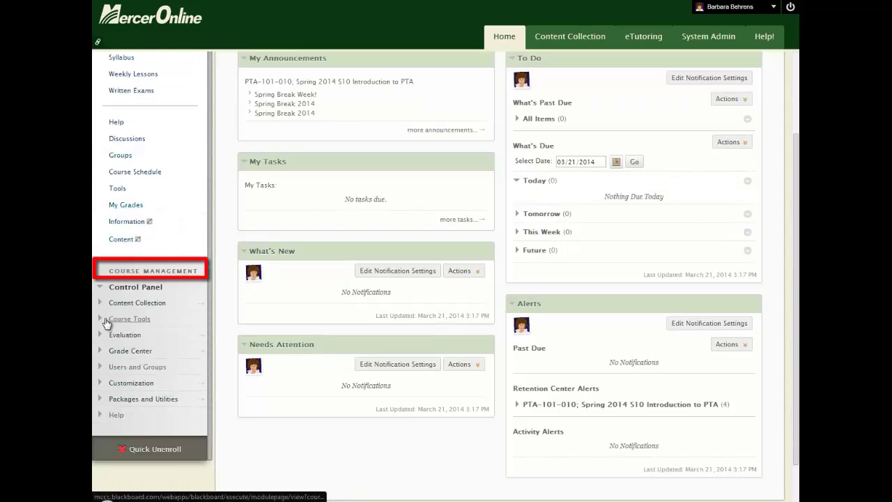
{"action": "scroll", "coordinate": [106, 322], "scroll_direction": "down", "scroll_amount": 2}
{"action": "left_click", "coordinate": [102, 269]}
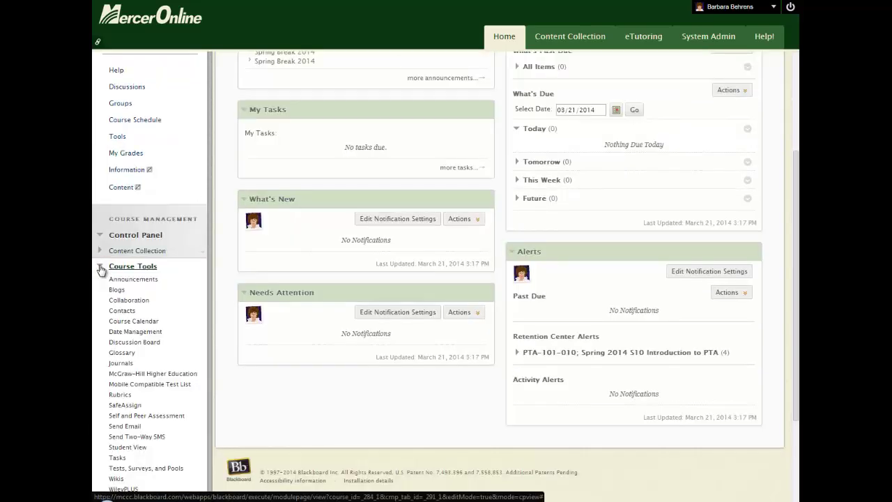
{"action": "scroll", "coordinate": [173, 272], "scroll_direction": "down", "scroll_amount": 4}
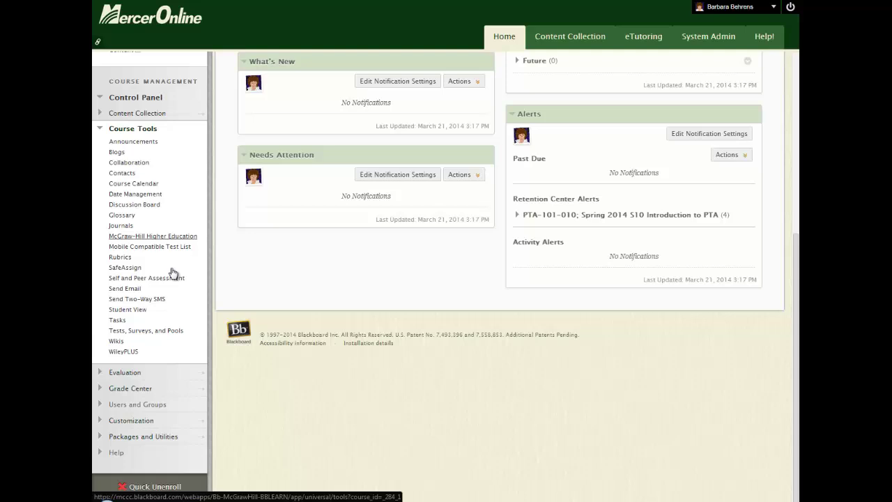
{"action": "left_click", "coordinate": [148, 333]}
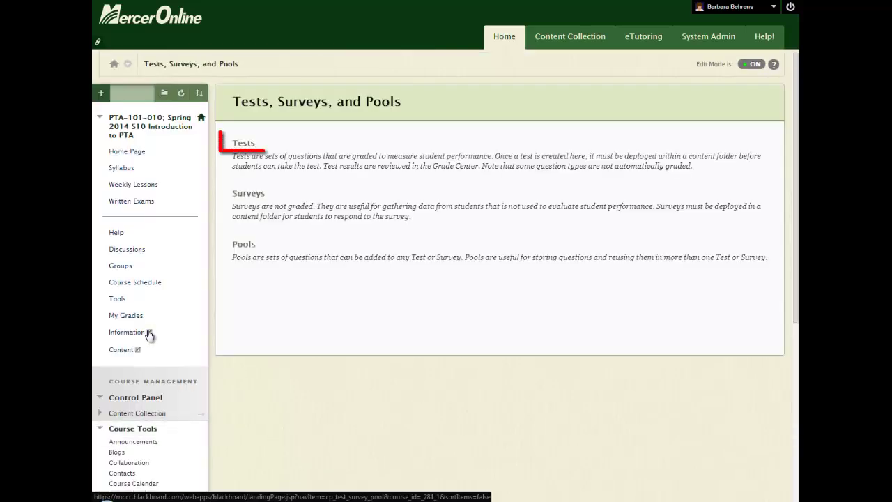
{"action": "left_click", "coordinate": [246, 145]}
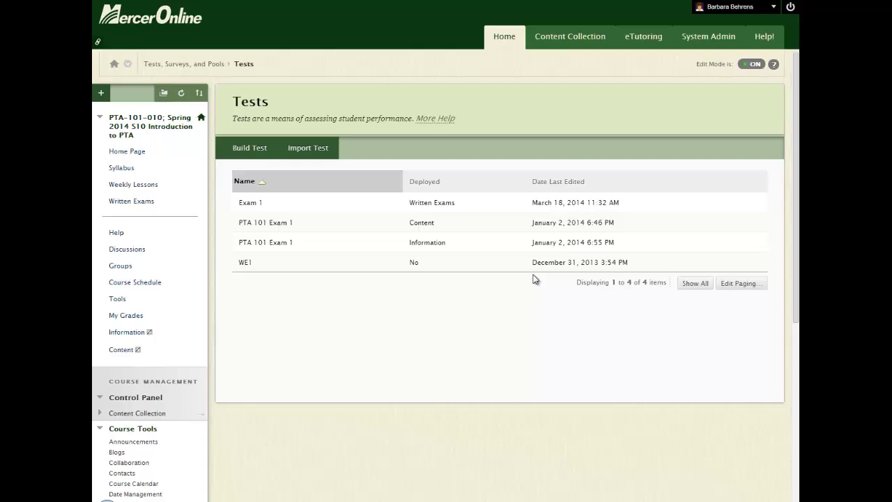
Import a test from the TestExportFile zip in the Content Collection.
{"action": "left_click", "coordinate": [311, 150]}
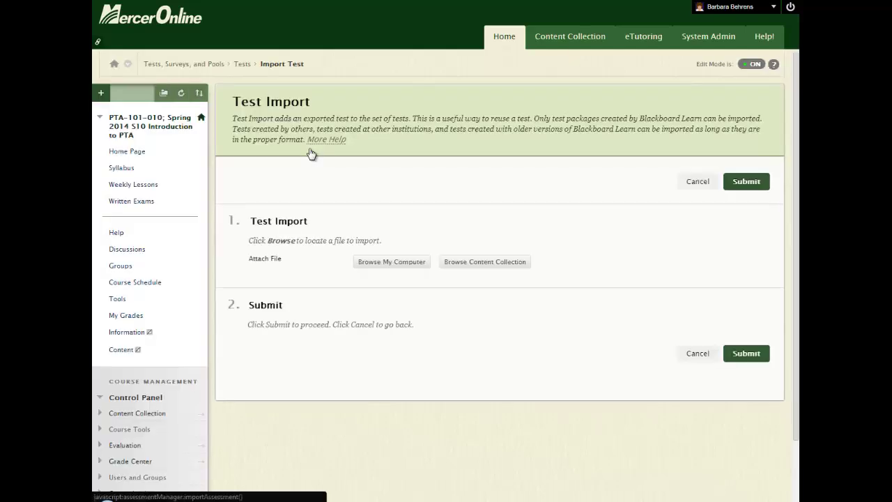
{"action": "left_click", "coordinate": [477, 264]}
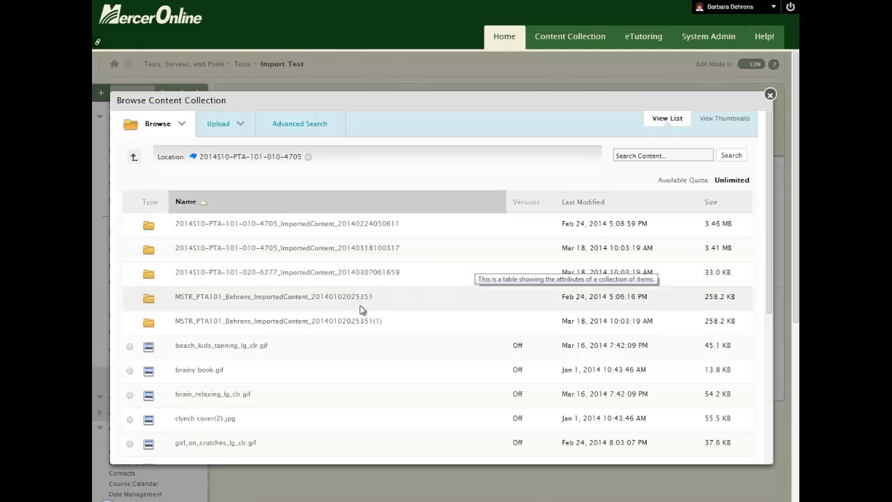
{"action": "scroll", "coordinate": [361, 310], "scroll_direction": "down", "scroll_amount": 3}
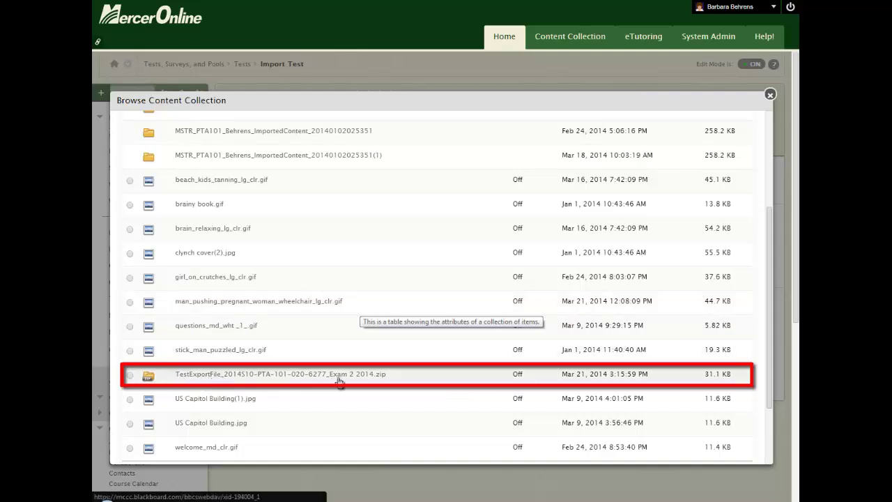
{"action": "left_click", "coordinate": [130, 375]}
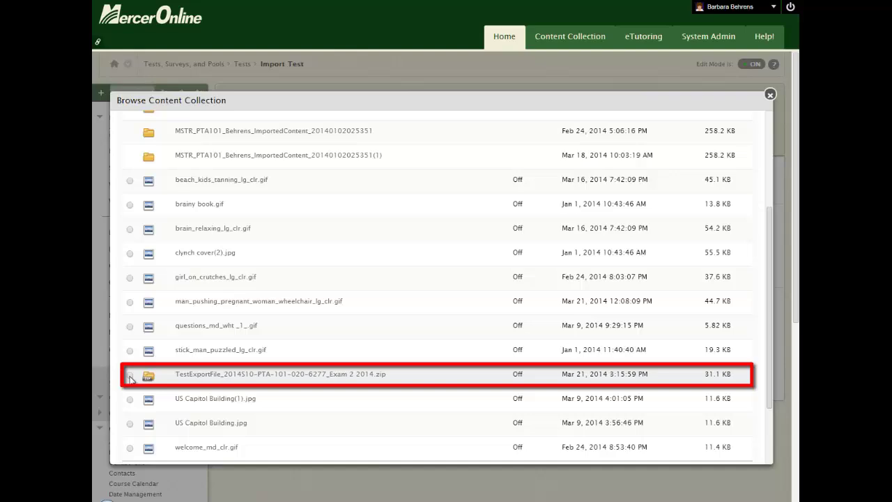
{"action": "scroll", "coordinate": [398, 353], "scroll_direction": "down", "scroll_amount": 3}
{"action": "scroll", "coordinate": [404, 350], "scroll_direction": "down", "scroll_amount": 3}
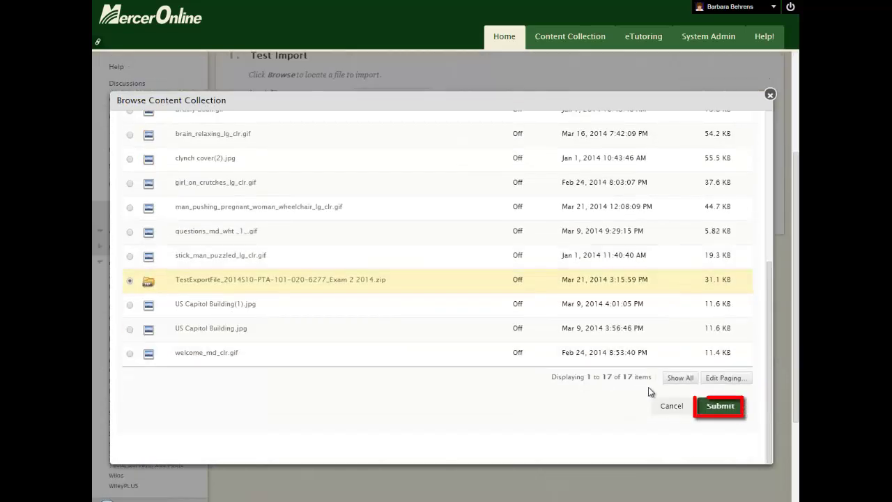
{"action": "left_click", "coordinate": [735, 412]}
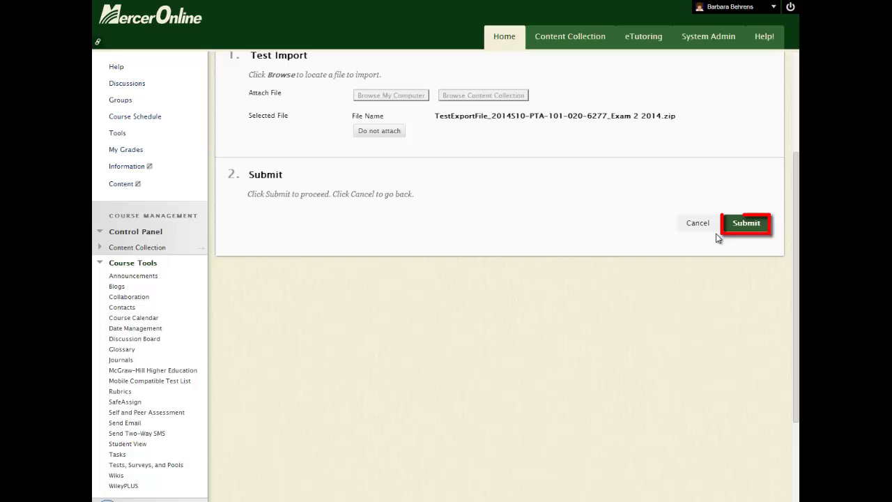
{"action": "left_click", "coordinate": [746, 224]}
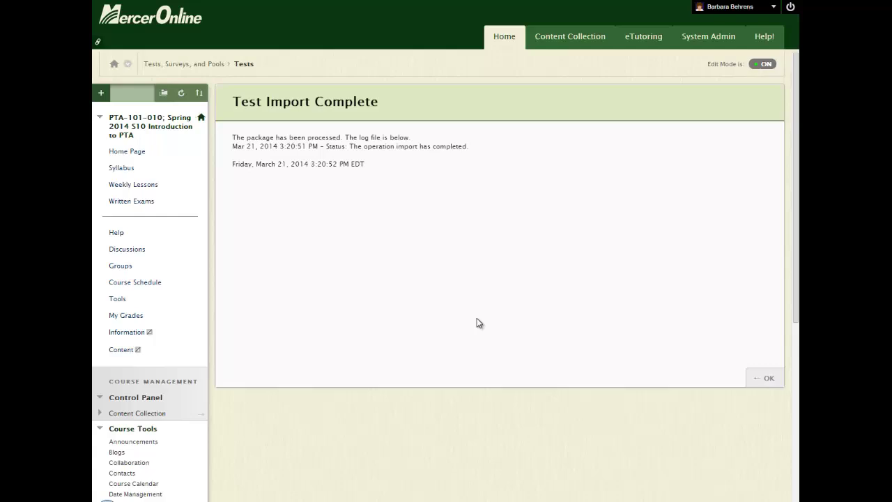
Add existing test Exam 2 2014 to Written Exams and submit its default test options.
{"action": "left_click", "coordinate": [127, 201]}
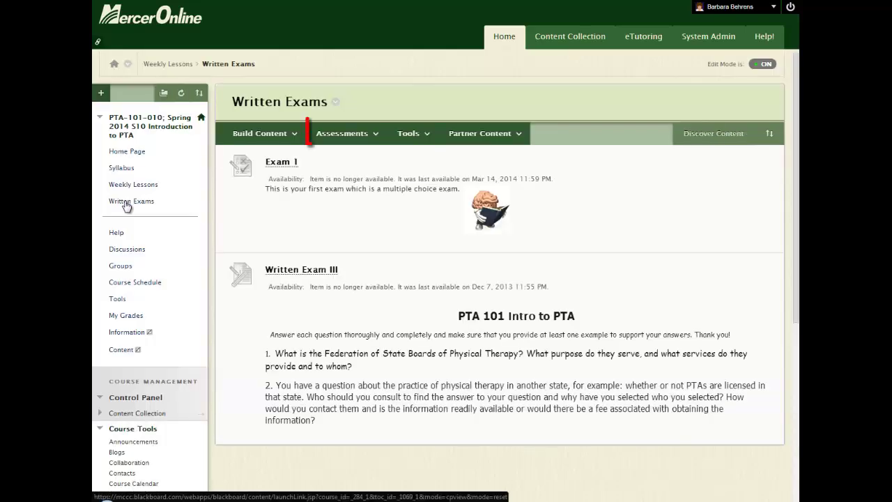
{"action": "left_click", "coordinate": [357, 135]}
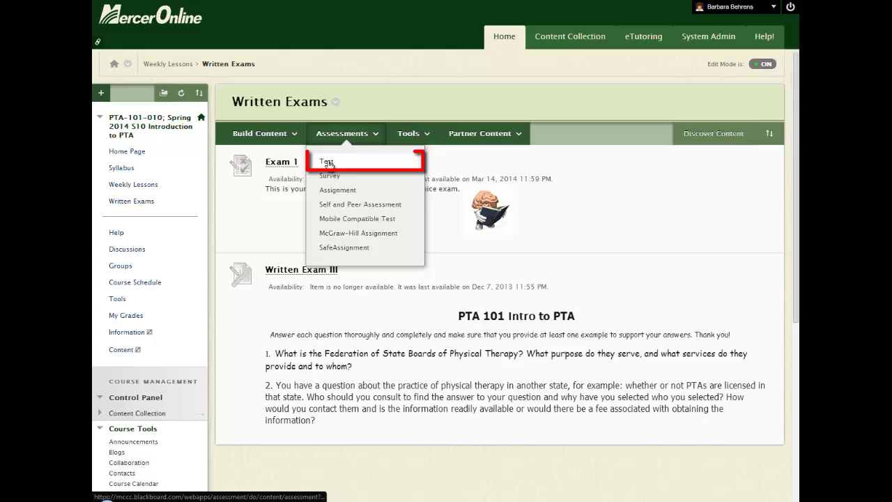
{"action": "left_click", "coordinate": [327, 163]}
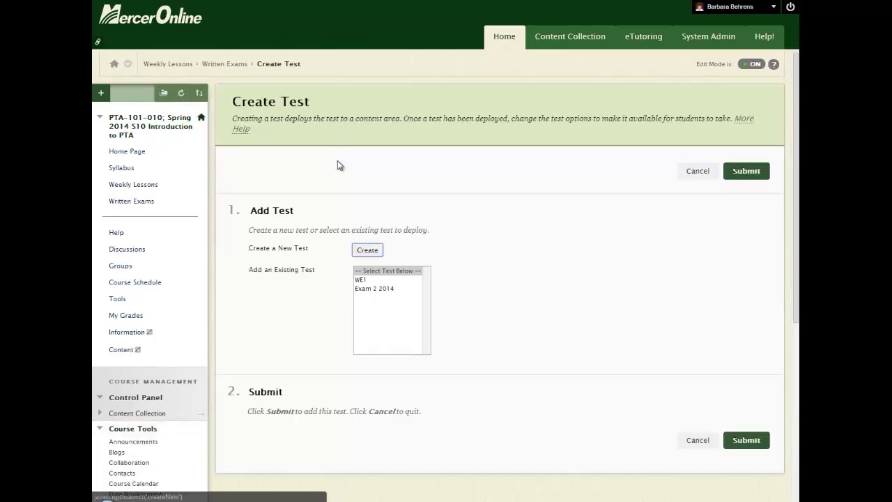
{"action": "left_click", "coordinate": [376, 289]}
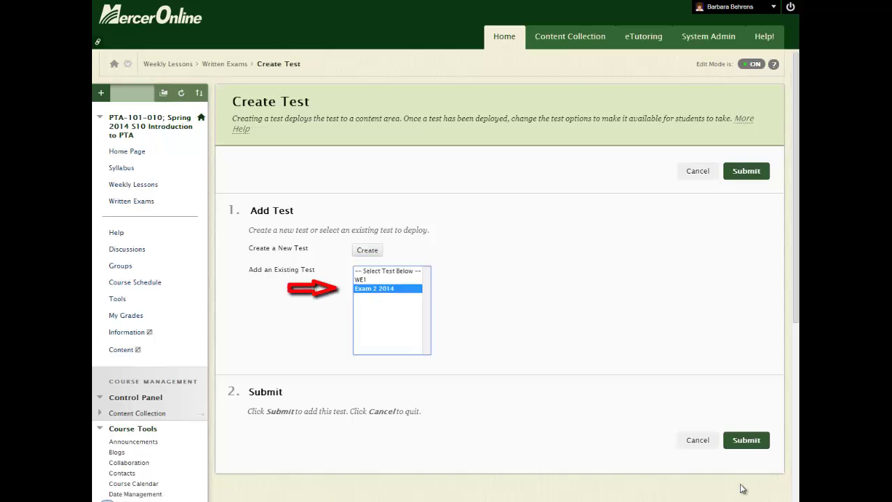
{"action": "left_click", "coordinate": [753, 441]}
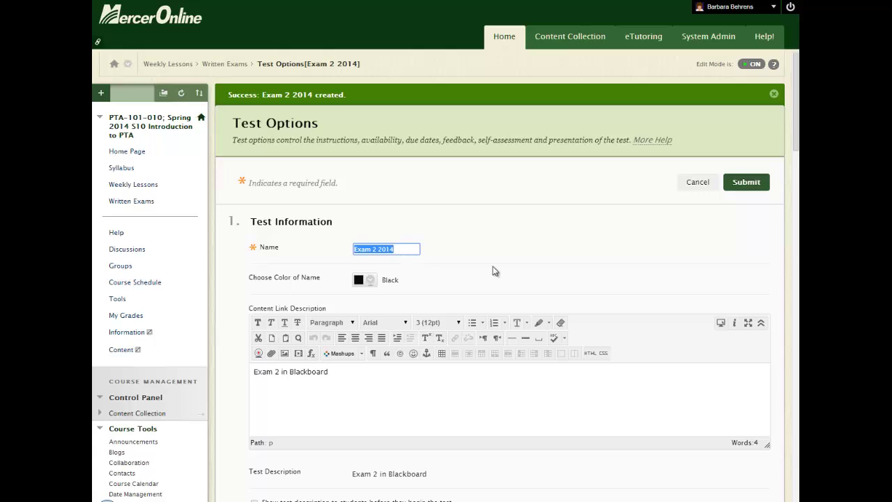
{"action": "left_click", "coordinate": [751, 186]}
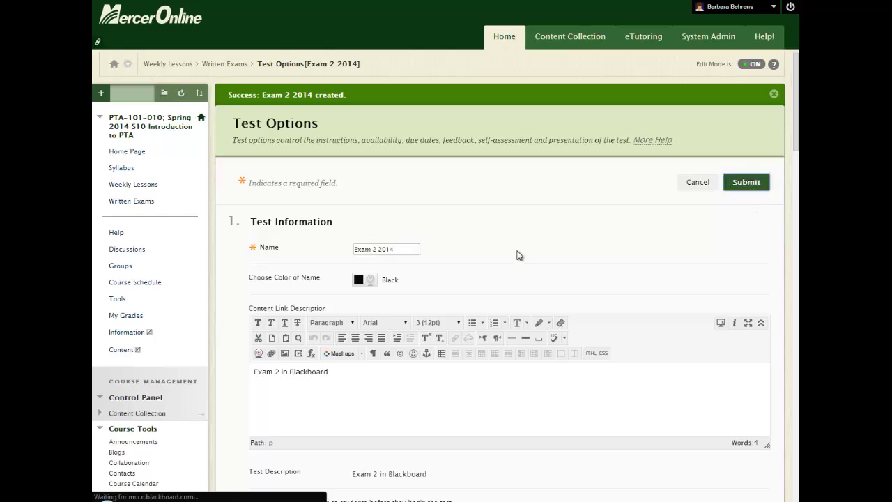
Drag Exam 2 2014 above Written Exam III in the Written Exams list.
{"action": "scroll", "coordinate": [518, 255], "scroll_direction": "down", "scroll_amount": 3}
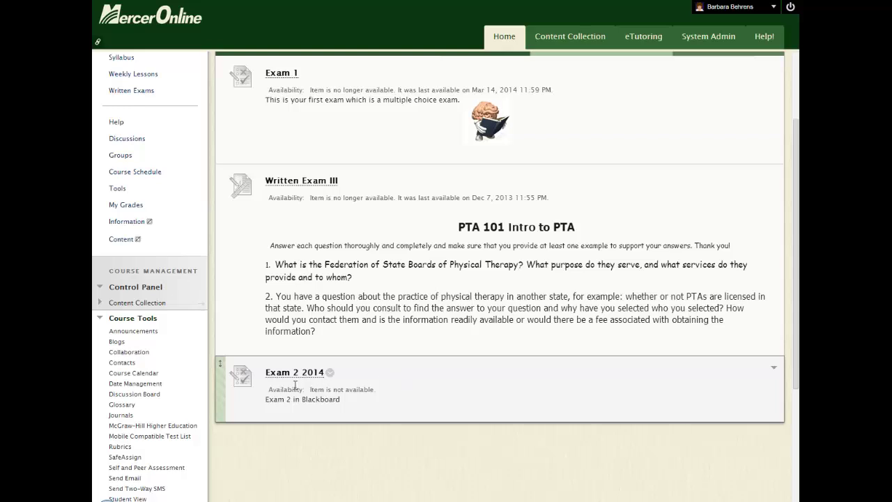
{"action": "left_click_drag", "start_coordinate": [221, 388], "coordinate": [232, 194]}
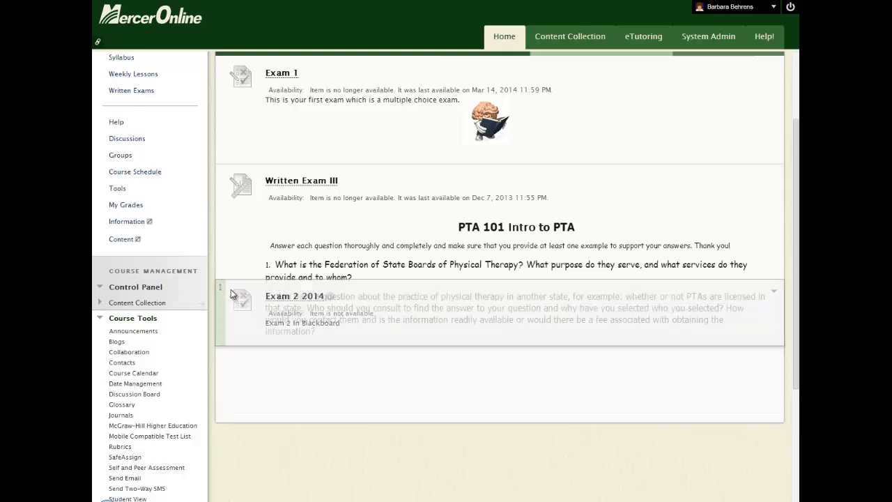